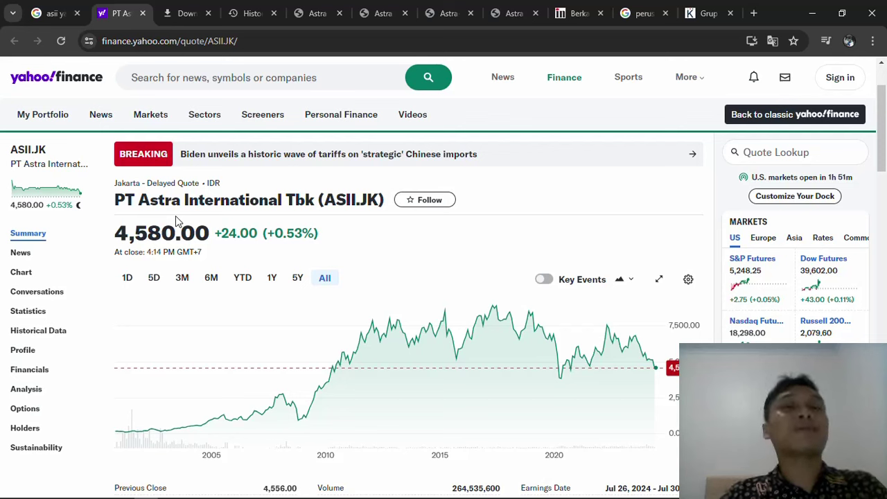
Switch to Excel and compare the 2018 and 2024 ALAT BERAT DAN TAMBANG revenue ratios, checking them against the ASII.JK price chart in Chrome.
{"action": "key", "text": "alt+Tab"}
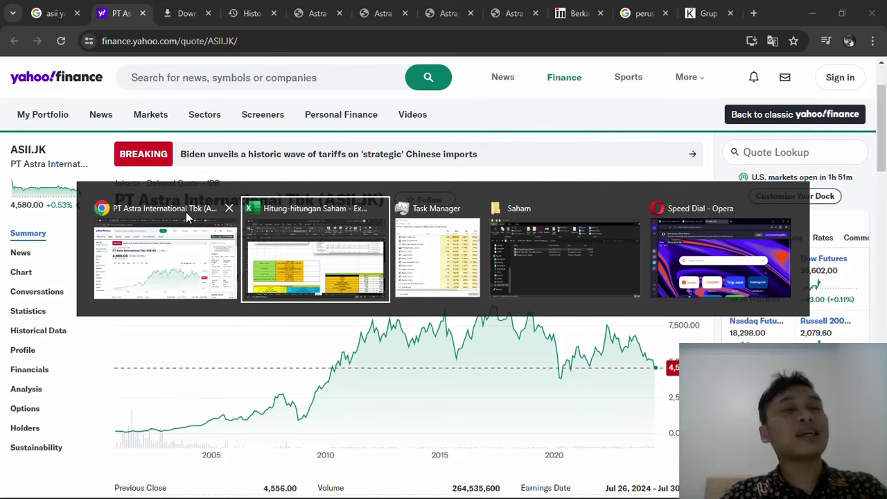
{"action": "left_click", "coordinate": [186, 212]}
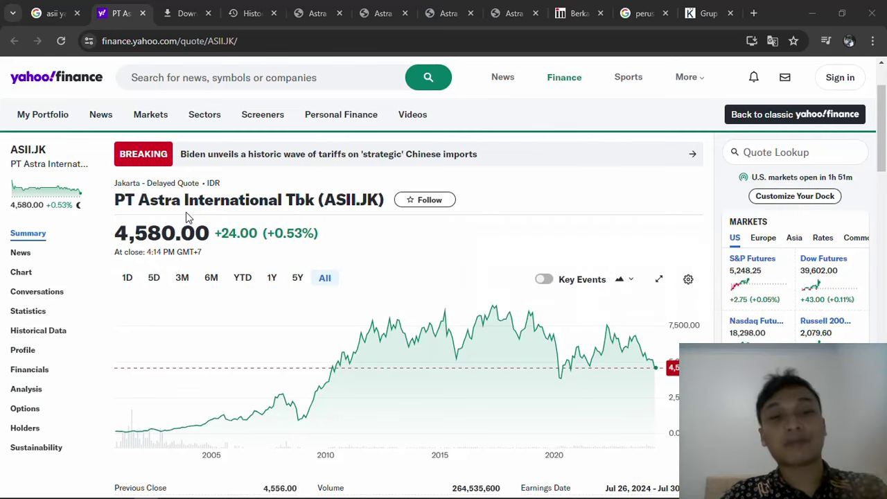
{"action": "key", "text": "alt+Tab"}
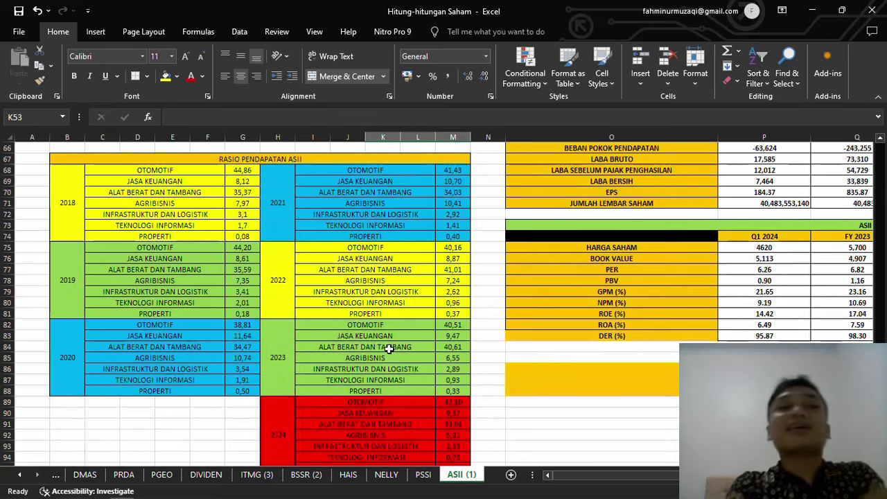
{"action": "left_click", "coordinate": [183, 169]}
{"action": "left_click", "coordinate": [183, 190]}
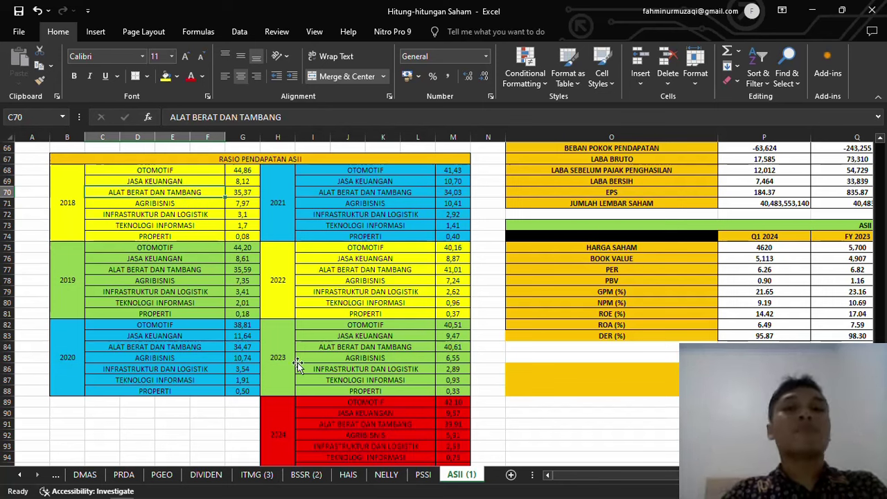
{"action": "left_click", "coordinate": [402, 422]}
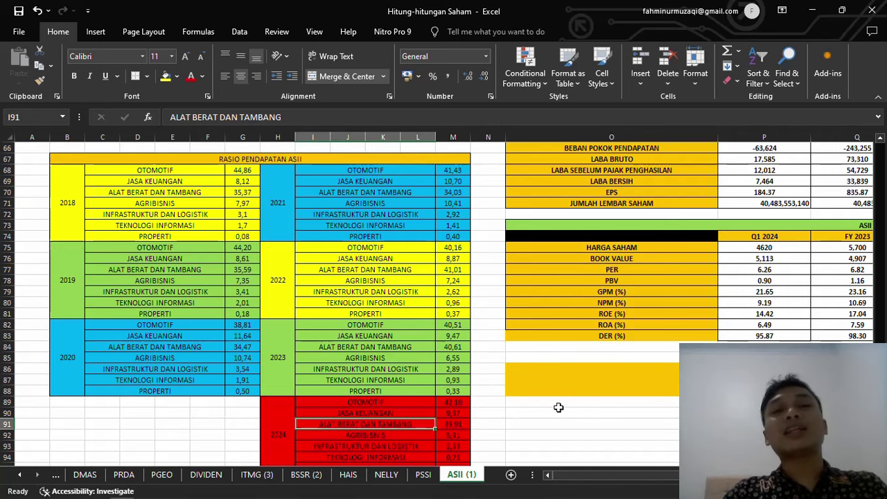
{"action": "key", "text": "alt+Tab"}
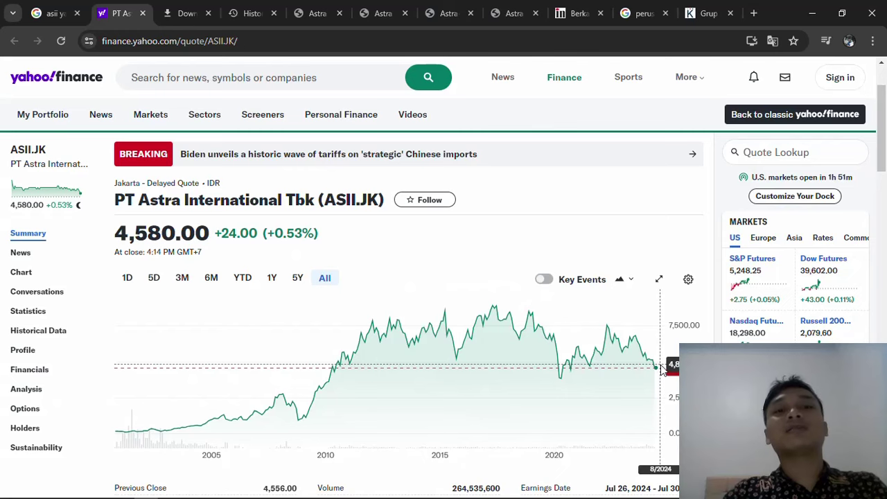
{"action": "key", "text": "alt+Tab"}
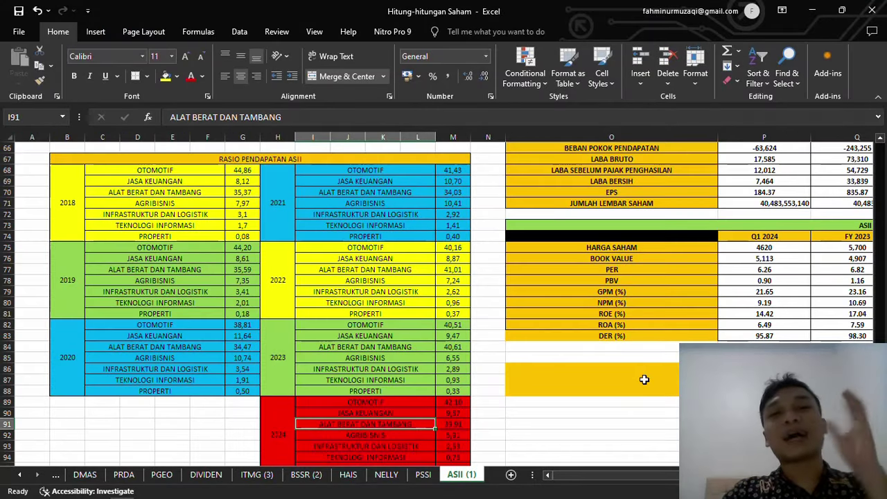
Switch to Chrome and examine the 2018 financial services net revenue in the segment table of the Astra December 2019 report.
{"action": "key", "text": "alt+Tab"}
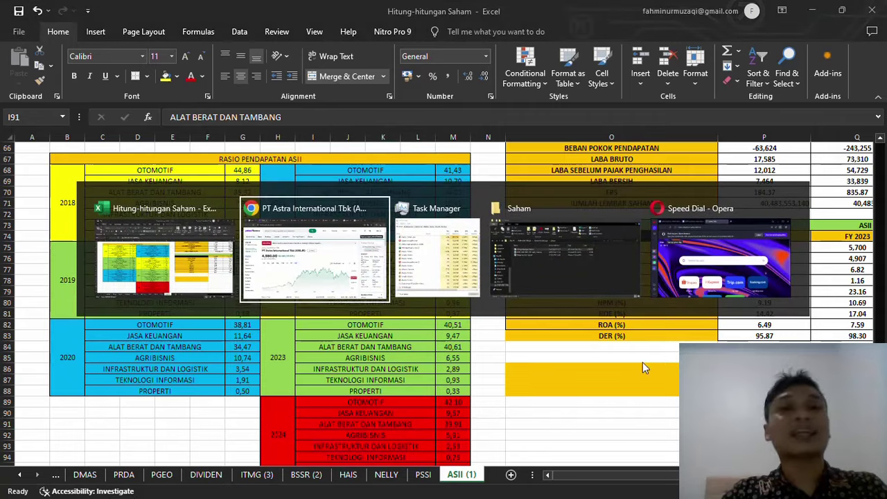
{"action": "left_click", "coordinate": [494, 13]}
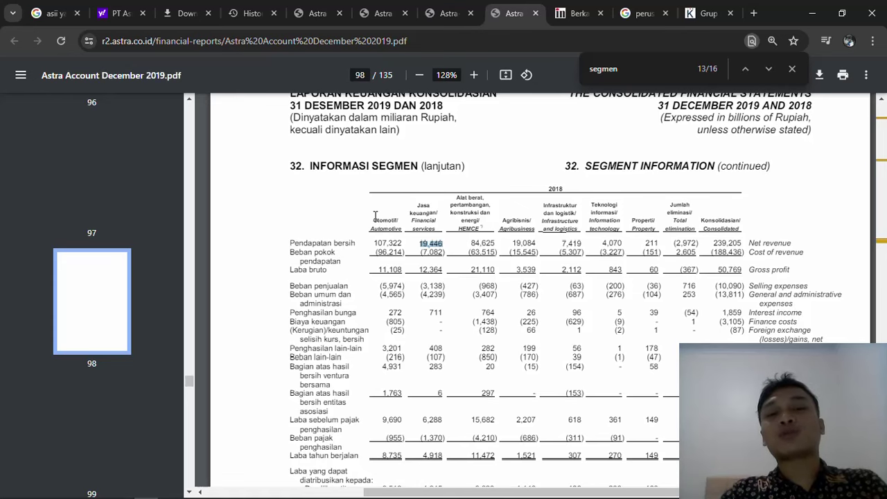
{"action": "key", "text": "alt+Tab"}
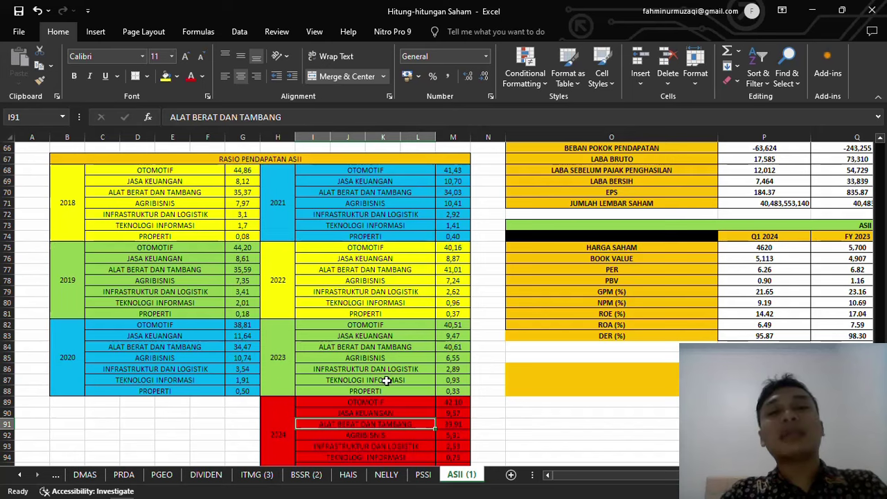
{"action": "key", "text": "alt+Tab"}
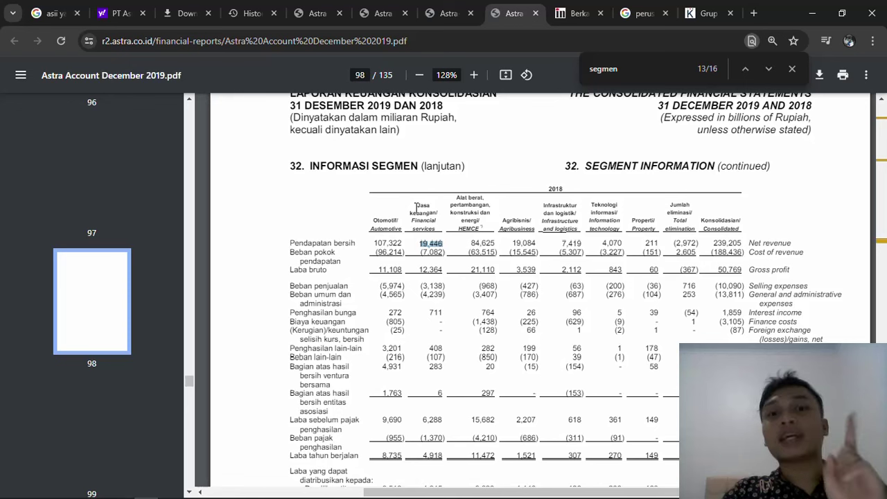
{"action": "left_click_drag", "start_coordinate": [420, 202], "coordinate": [424, 216]}
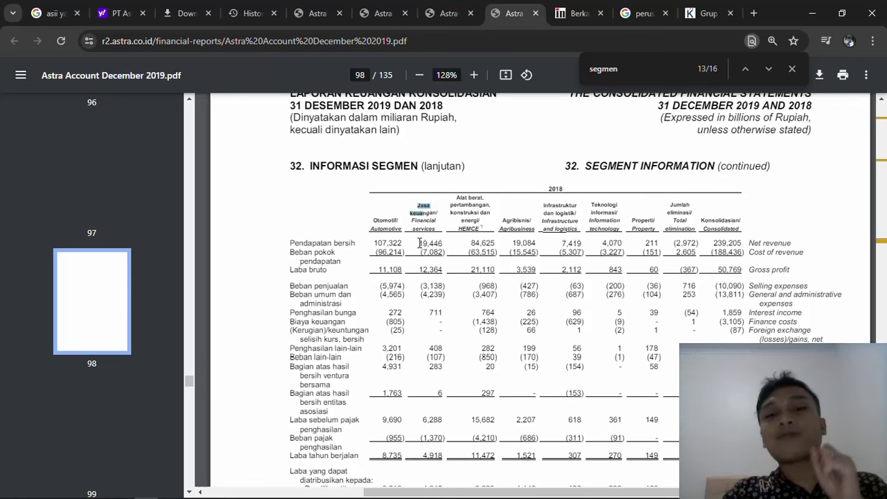
{"action": "left_click_drag", "start_coordinate": [419, 243], "coordinate": [442, 243]}
Examine the financial services net revenue in the segment tables of the Astra December 2023 and March 2024 reports.
{"action": "left_click", "coordinate": [386, 7]}
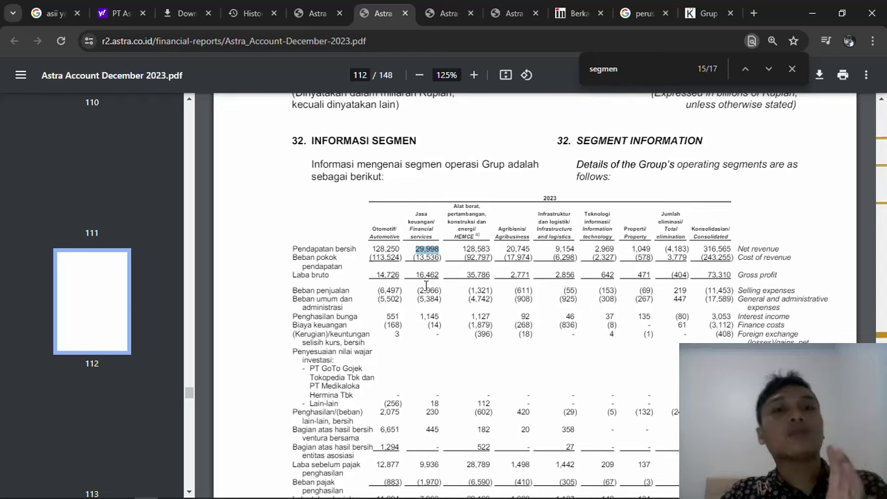
{"action": "left_click", "coordinate": [317, 13]}
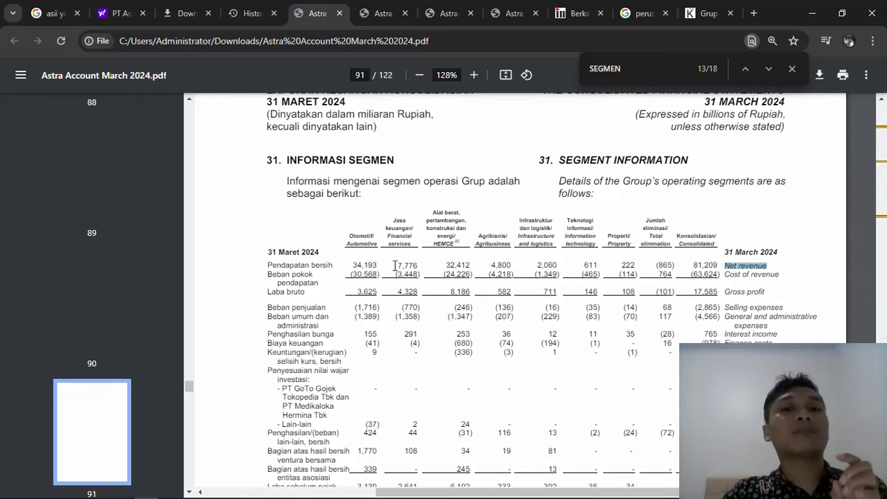
{"action": "left_click_drag", "start_coordinate": [394, 266], "coordinate": [421, 263]}
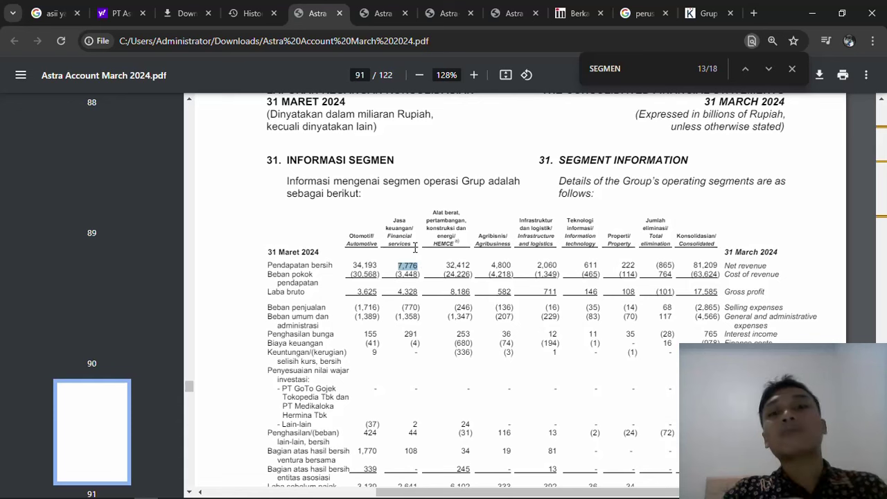
{"action": "left_click_drag", "start_coordinate": [394, 220], "coordinate": [407, 244]}
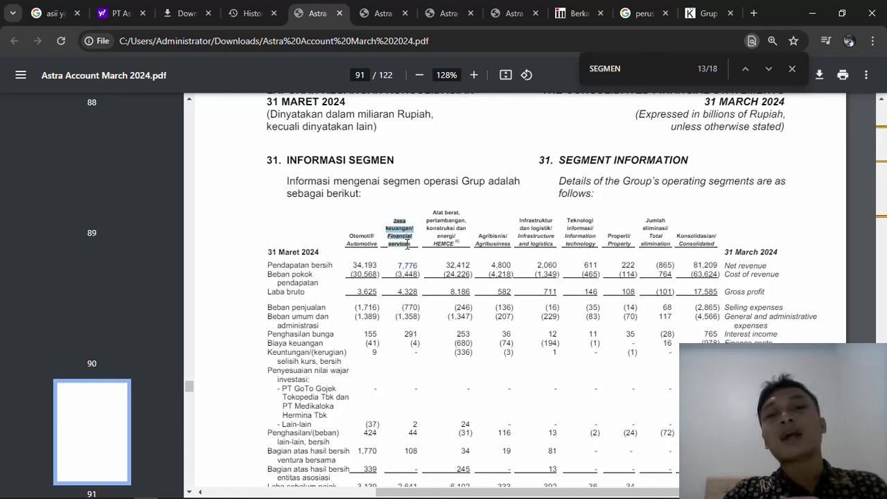
{"action": "left_click", "coordinate": [400, 267]}
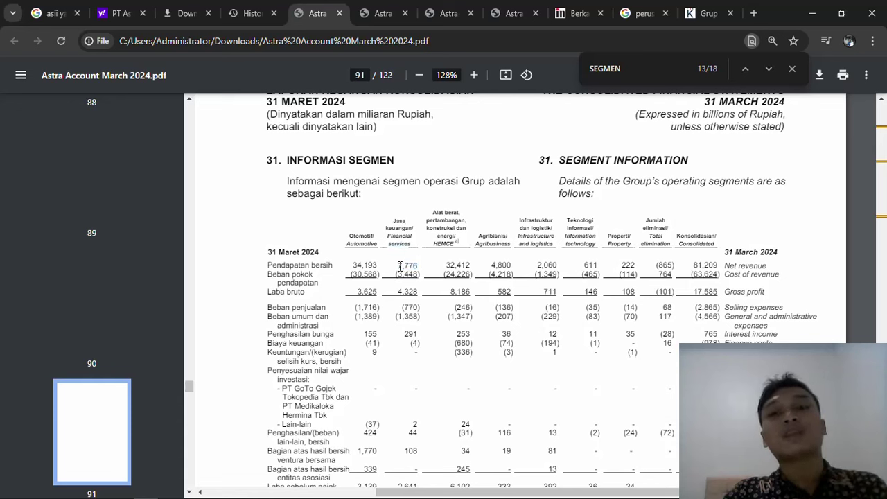
{"action": "left_click_drag", "start_coordinate": [400, 267], "coordinate": [412, 266]}
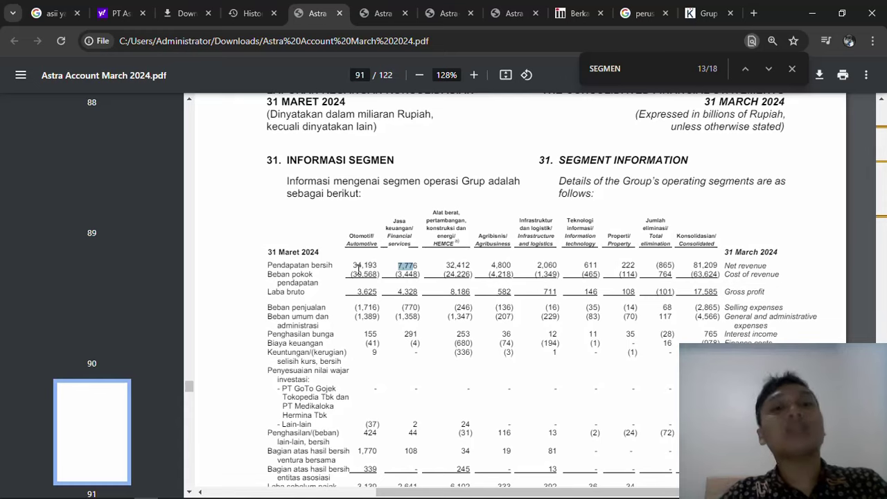
Switch to Excel and review the PENDAPATAN BERSIH figures for FY 2018, FY 2023 and Q1 2024 in the ASII financial report table.
{"action": "key", "text": "alt+Tab"}
{"action": "scroll", "coordinate": [612, 457], "scroll_direction": "up", "scroll_amount": 6}
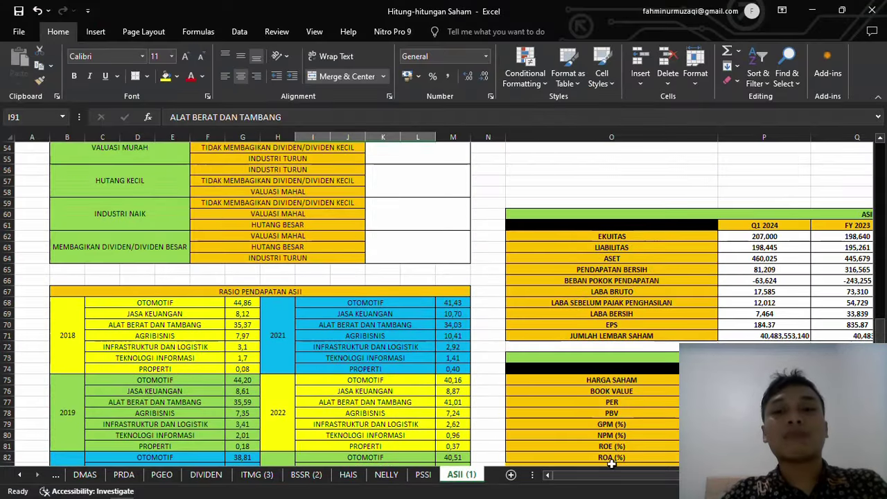
{"action": "mouse_move", "coordinate": [678, 480]}
{"action": "left_mouse_down"}
{"action": "mouse_move", "coordinate": [693, 478]}
{"action": "mouse_move", "coordinate": [672, 476]}
{"action": "left_mouse_up"}
{"action": "left_click", "coordinate": [819, 269]}
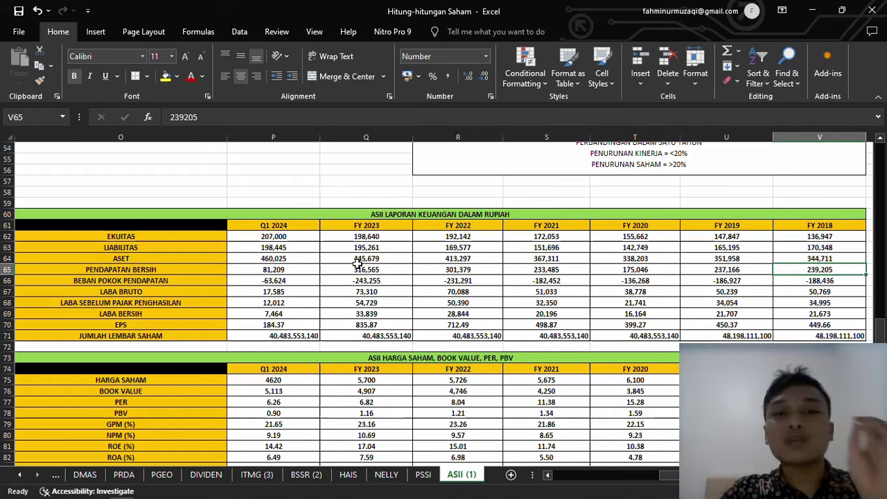
{"action": "left_click", "coordinate": [335, 270]}
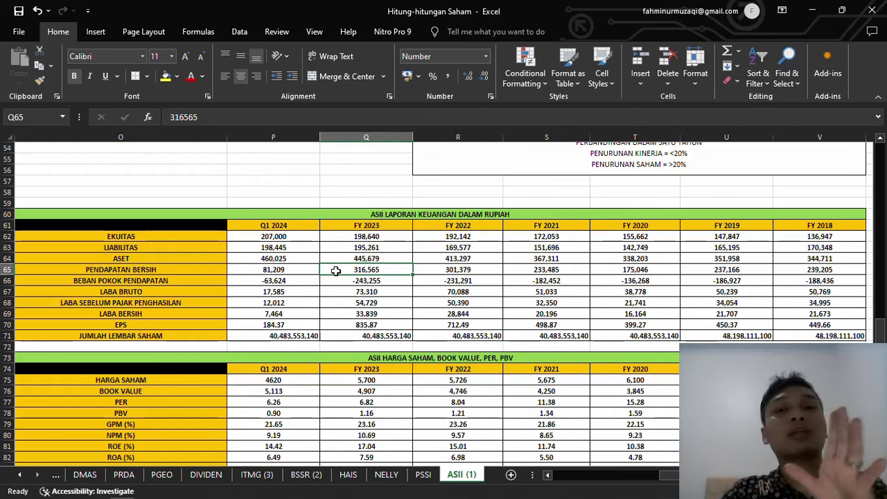
{"action": "left_click", "coordinate": [274, 271]}
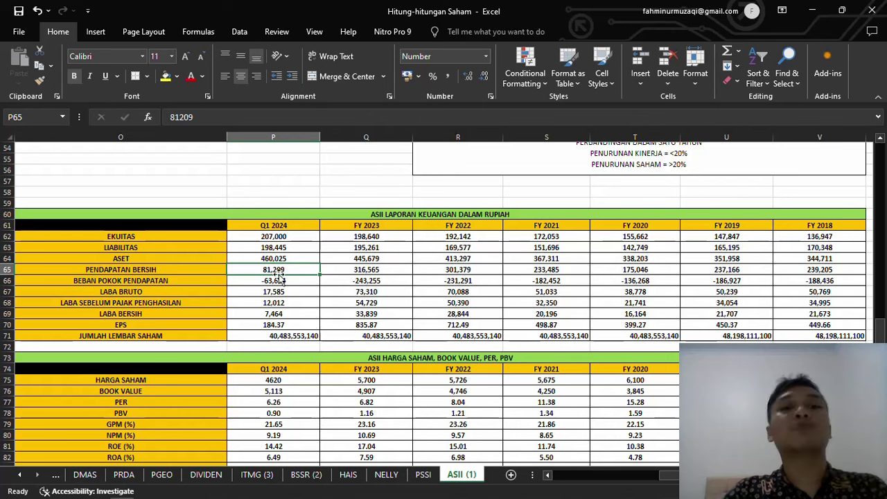
Review the EKUITAS row from FY 2018 to Q1 2024 and the FY 2018 ASET figure in the financial report table.
{"action": "scroll", "coordinate": [281, 274], "scroll_direction": "down", "scroll_amount": 1}
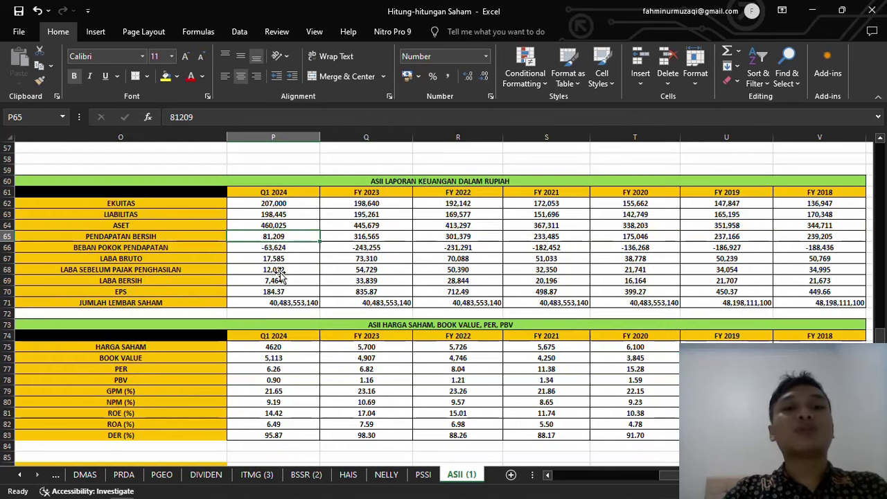
{"action": "left_click_drag", "start_coordinate": [847, 202], "coordinate": [288, 206]}
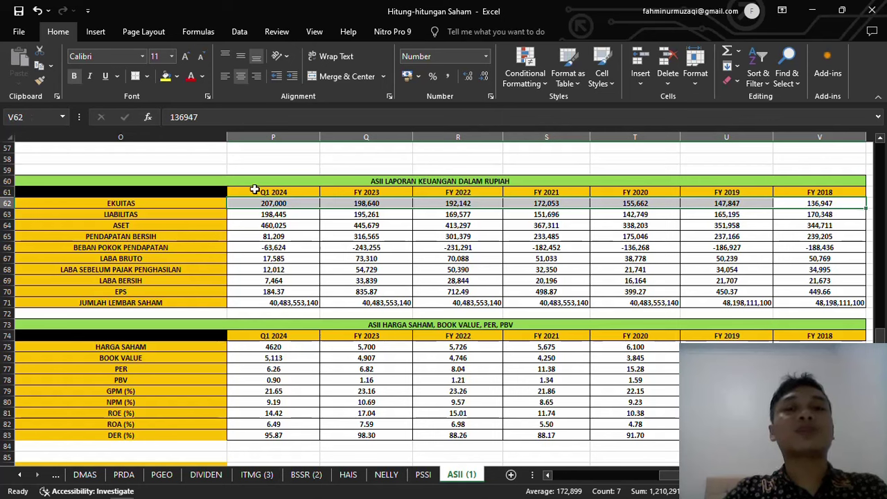
{"action": "left_click", "coordinate": [819, 225]}
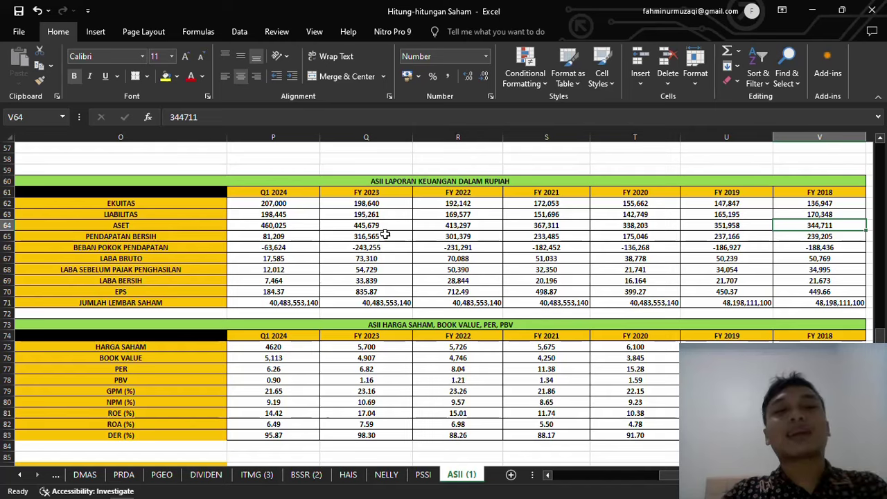
Switch to Chrome and examine the heavy equipment and mining (HEMCE) segment in the March 2024 report and its net revenue in the December 2023 report.
{"action": "key", "text": "alt+Tab"}
{"action": "left_click_drag", "start_coordinate": [433, 221], "coordinate": [464, 253]}
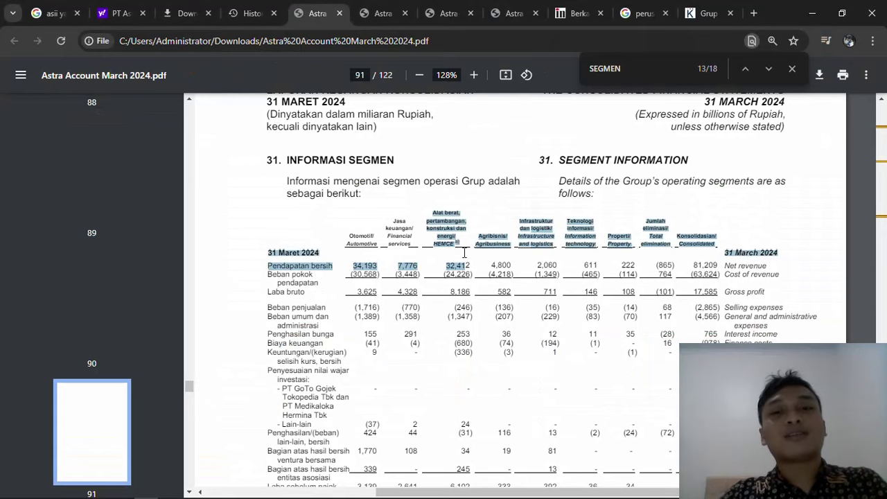
{"action": "left_click", "coordinate": [465, 253]}
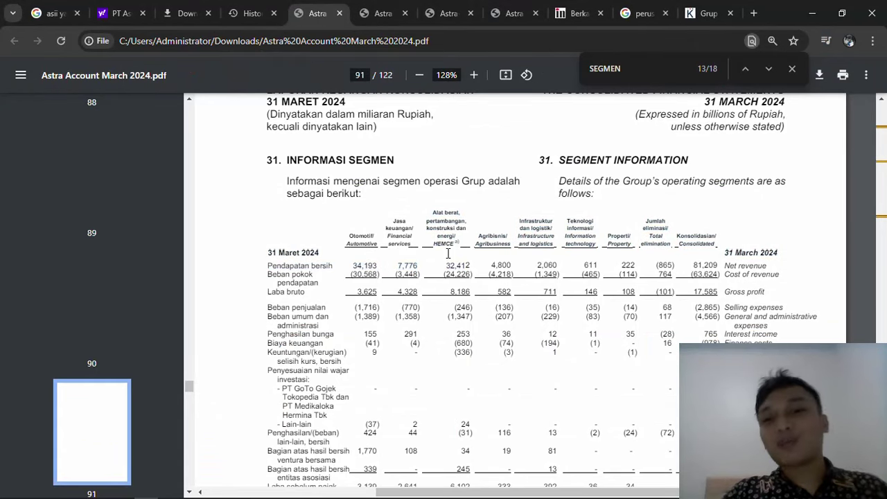
{"action": "key", "text": "ctrl+Tab"}
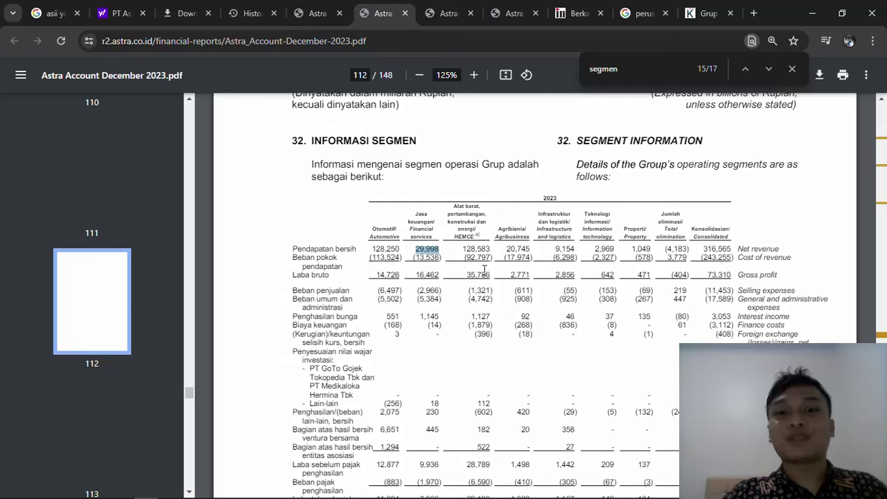
{"action": "left_click_drag", "start_coordinate": [463, 249], "coordinate": [494, 250]}
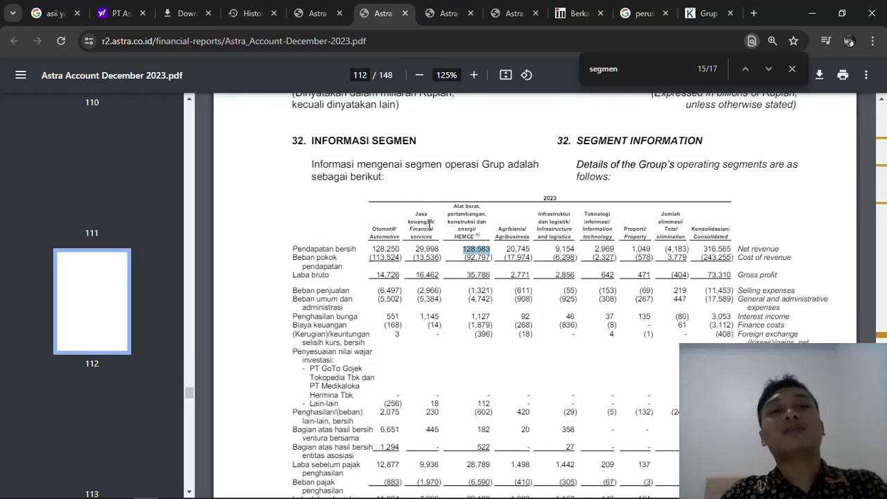
Compare the Q1 2024 and FY 2023 EPS values in Excel, and check the ASII.JK price chart on Yahoo Finance in Chrome.
{"action": "key", "text": "alt+Tab"}
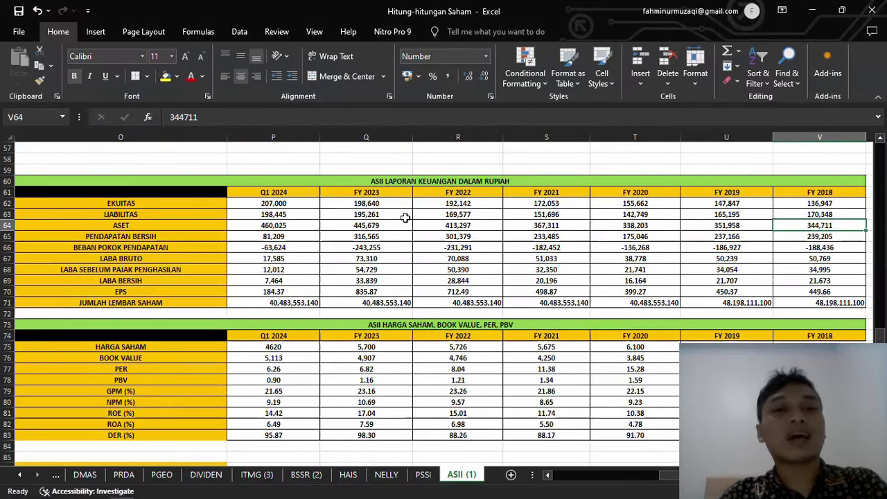
{"action": "left_click_drag", "start_coordinate": [289, 292], "coordinate": [388, 292]}
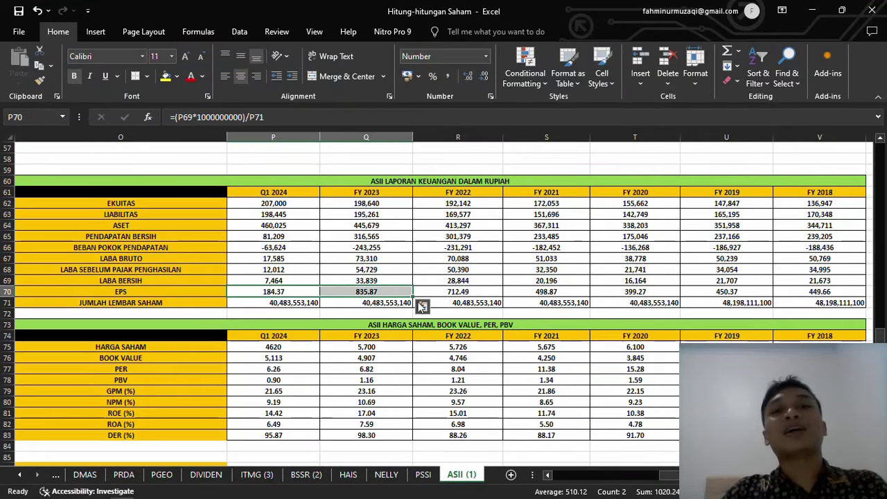
{"action": "key", "text": "alt+Tab"}
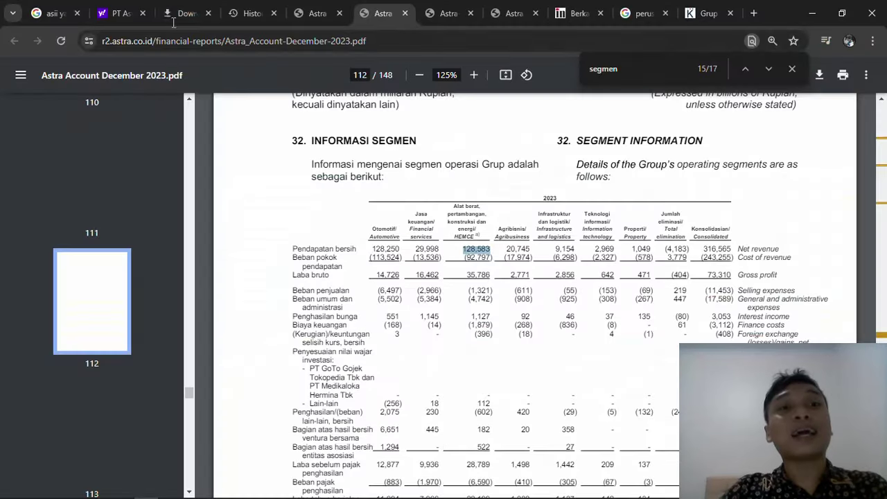
{"action": "left_click", "coordinate": [118, 13]}
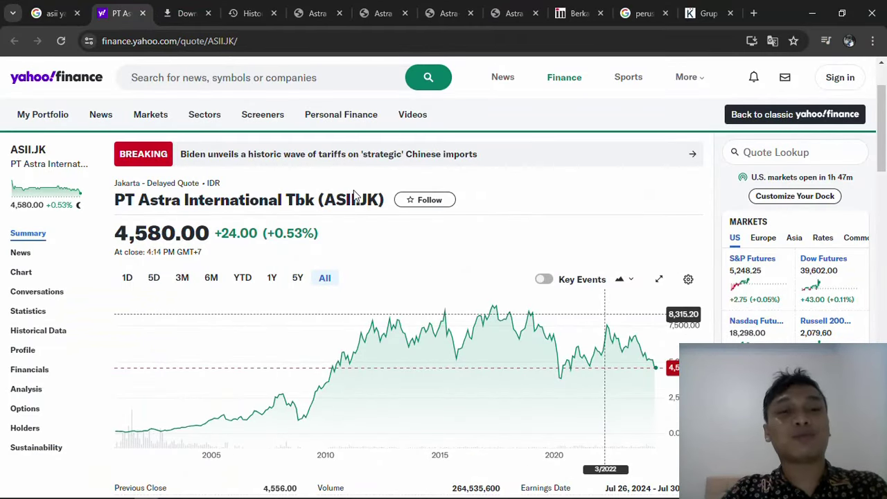
Return to Excel and review the EKUITAS row for all periods and the PBV row from Q1 2024 to FY 2020.
{"action": "key", "text": "alt+Tab"}
{"action": "left_click_drag", "start_coordinate": [820, 203], "coordinate": [300, 202]}
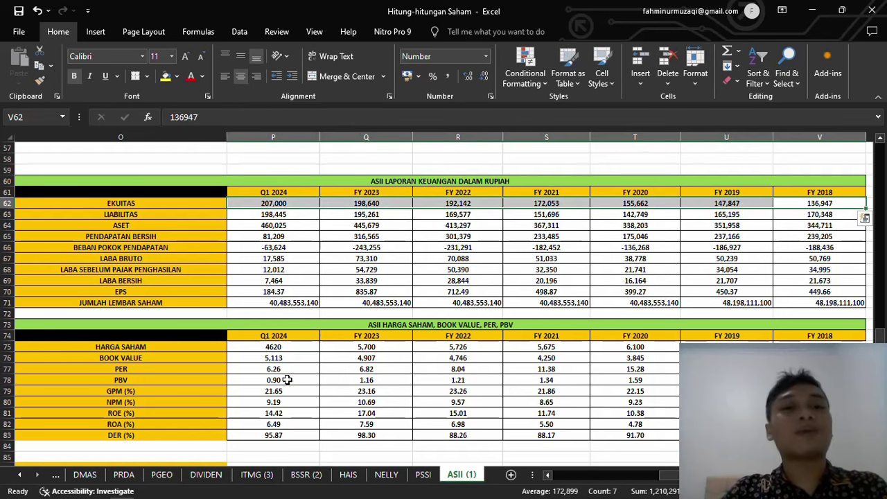
{"action": "left_click_drag", "start_coordinate": [287, 380], "coordinate": [634, 379]}
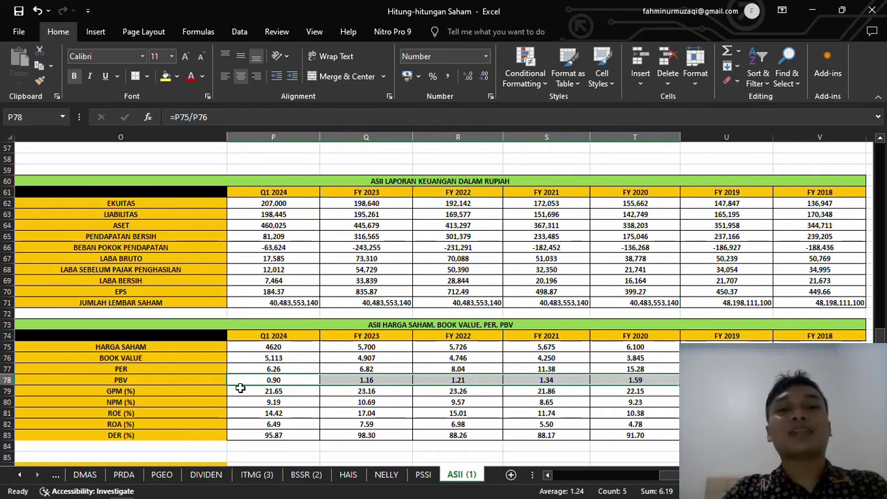
Compare the PBV values and their formulas across the periods from FY 2018 to Q1 2024 in the valuation table.
{"action": "left_click", "coordinate": [295, 380]}
{"action": "left_click", "coordinate": [351, 384]}
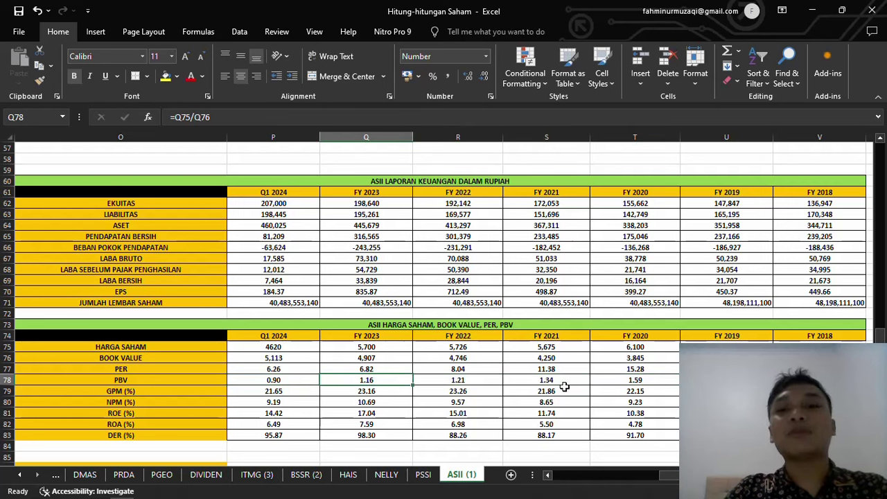
{"action": "left_click", "coordinate": [820, 380]}
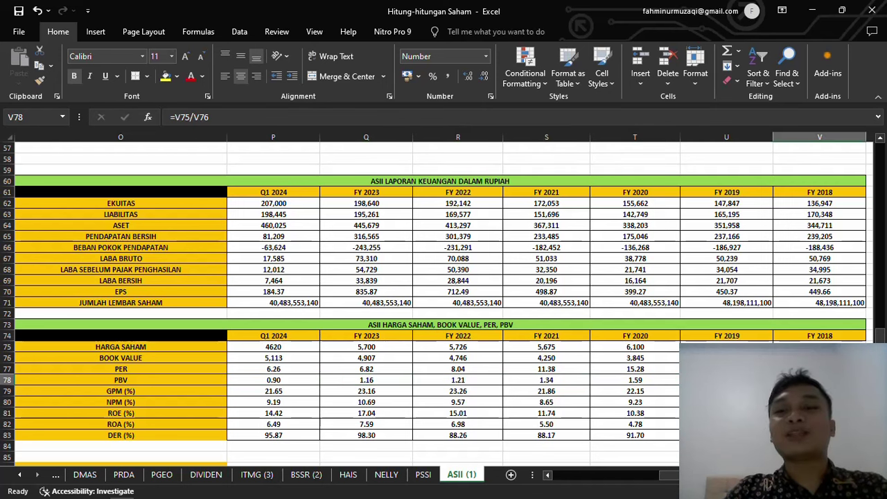
{"action": "left_click", "coordinate": [726, 380]}
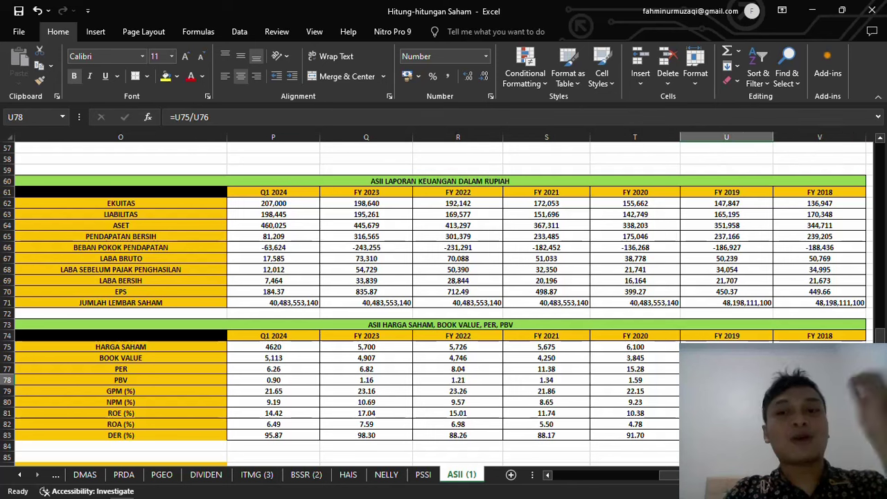
{"action": "left_click", "coordinate": [668, 379]}
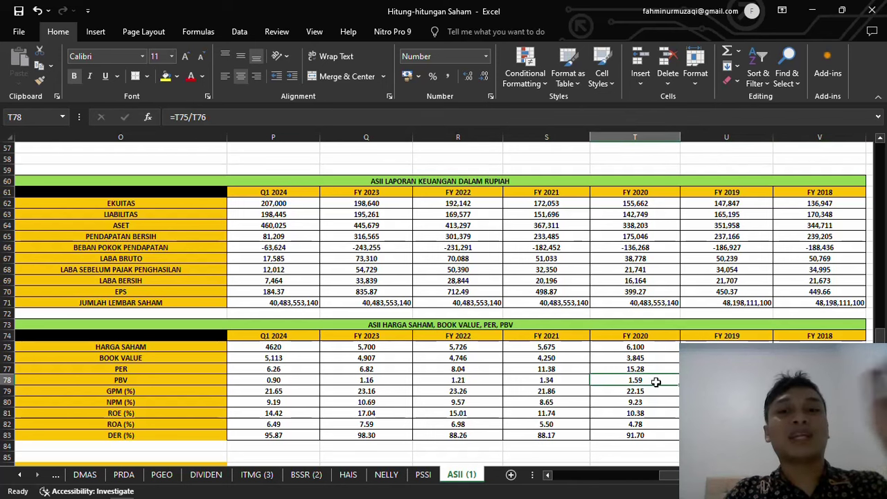
{"action": "left_click", "coordinate": [546, 379]}
{"action": "left_click", "coordinate": [276, 381]}
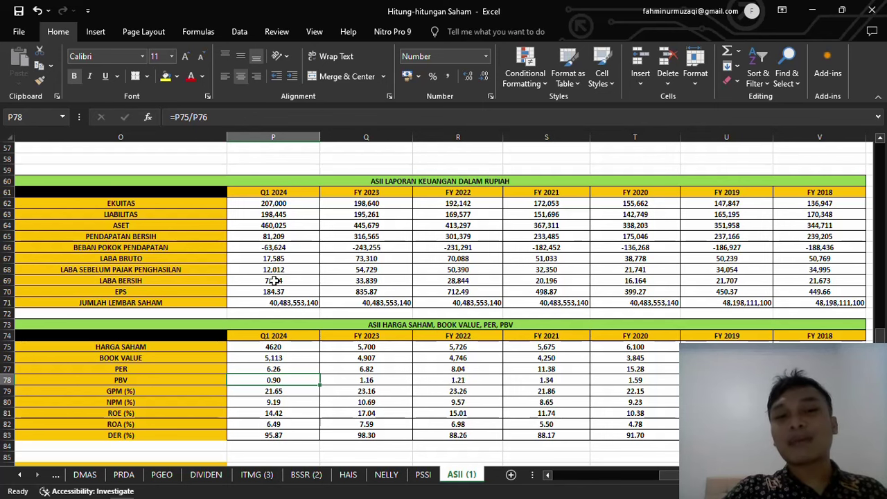
Review Q1 2024 LABA BERSIH and PENDAPATAN BERSIH from Q1 2024 to FY 2019, checking the ASII.JK price chart in Chrome before returning to Excel.
{"action": "left_click", "coordinate": [274, 280]}
{"action": "left_click_drag", "start_coordinate": [284, 239], "coordinate": [706, 239]}
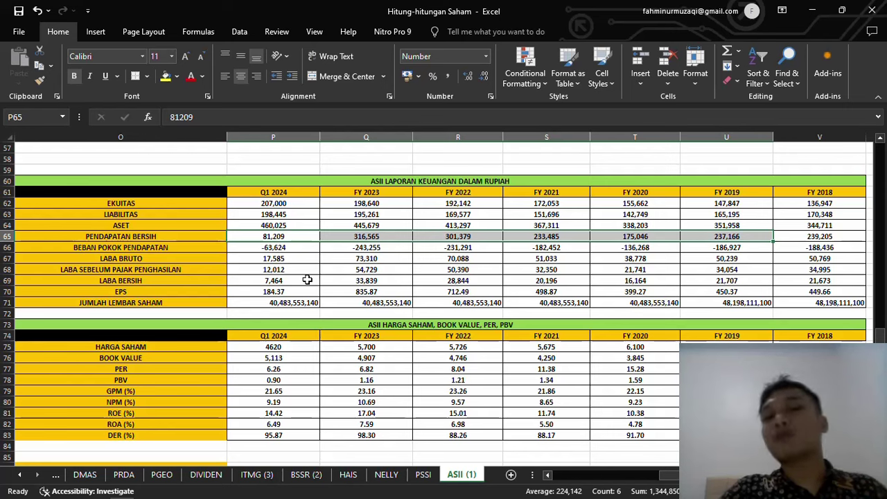
{"action": "left_click", "coordinate": [147, 489]}
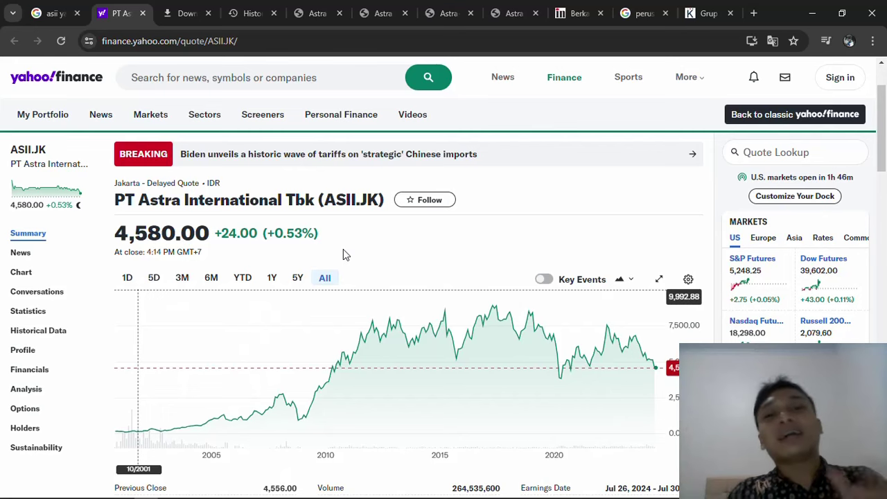
{"action": "key", "text": "alt+Tab"}
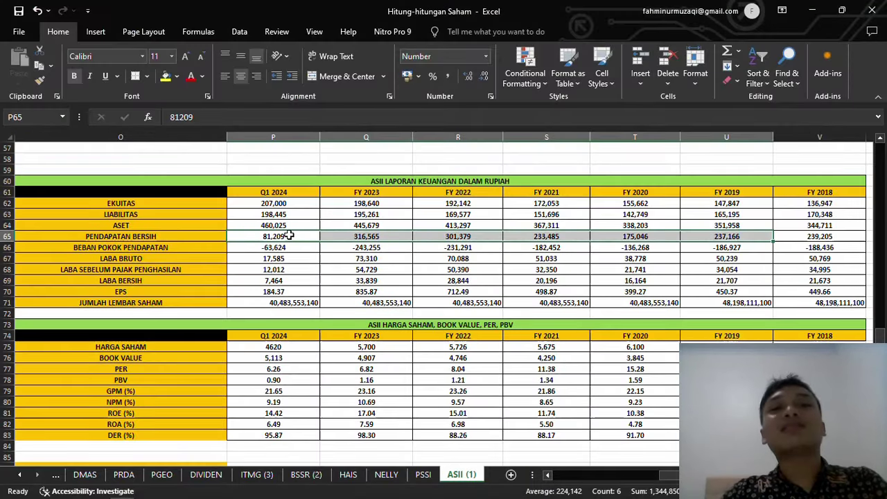
Switch to Chrome and examine the automotive and infrastructure and logistics segment figures in Astra's December 2021 financial report.
{"action": "key", "text": "alt+Tab"}
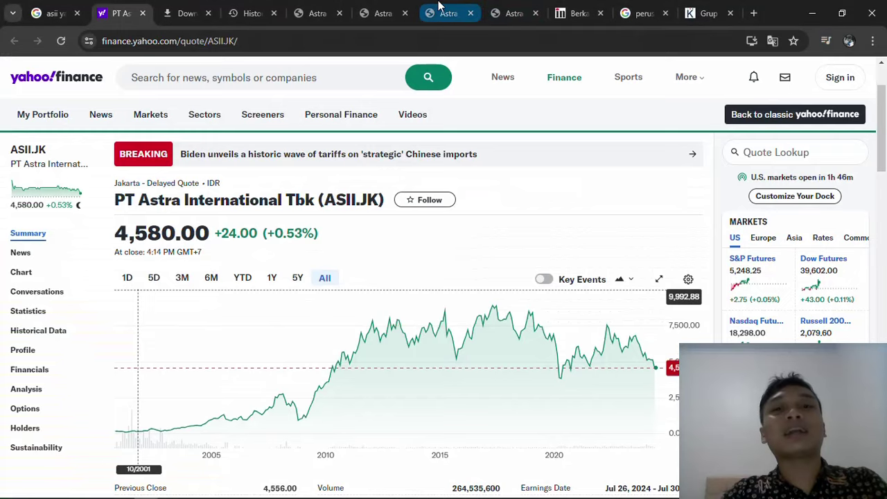
{"action": "left_click", "coordinate": [447, 13]}
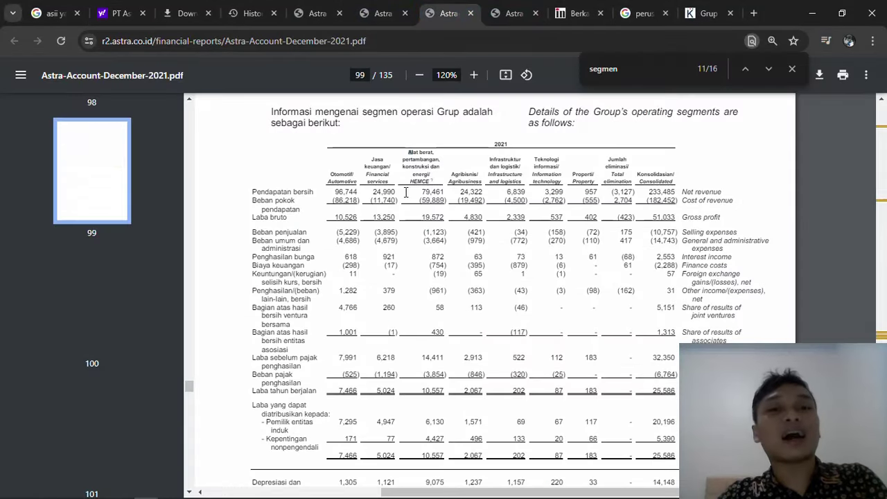
{"action": "left_click_drag", "start_coordinate": [343, 199], "coordinate": [370, 198]}
{"action": "left_click", "coordinate": [514, 192]}
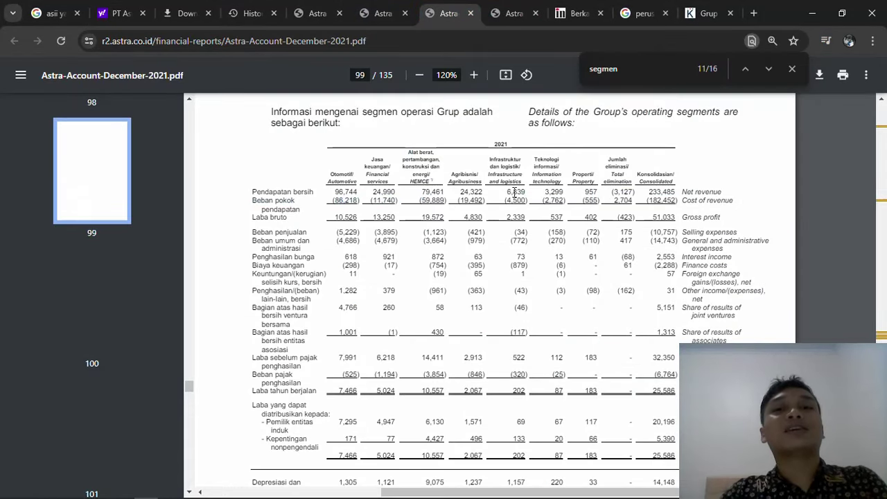